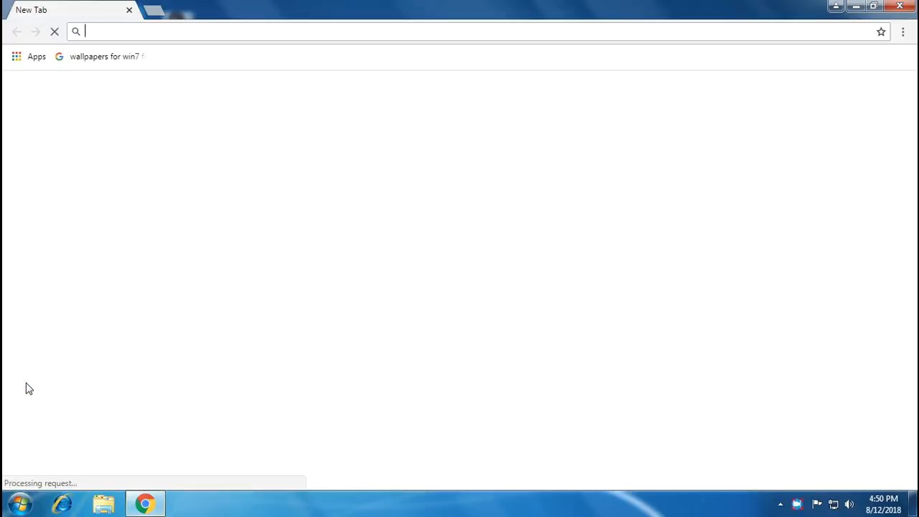
- Search Google for "image size increaser in pixels free download", correcting the misspelled word in the suggested query
click(240, 271)
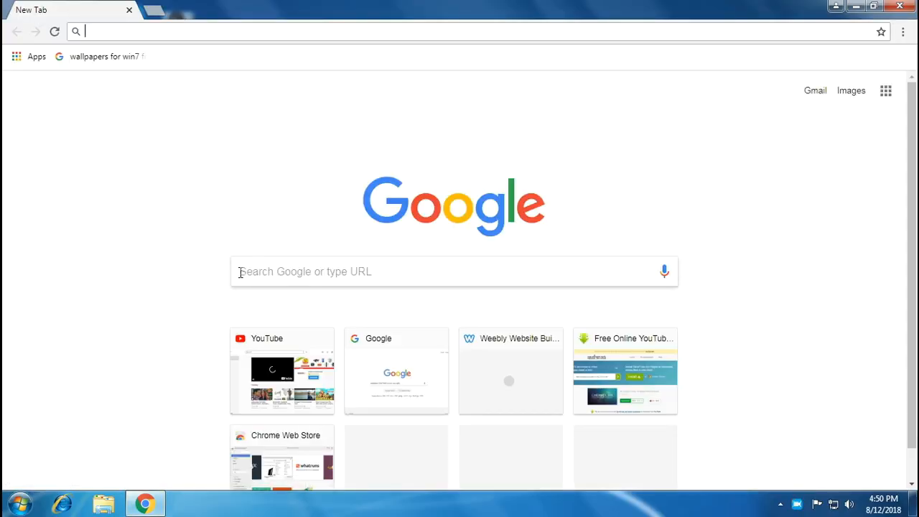
text(image)
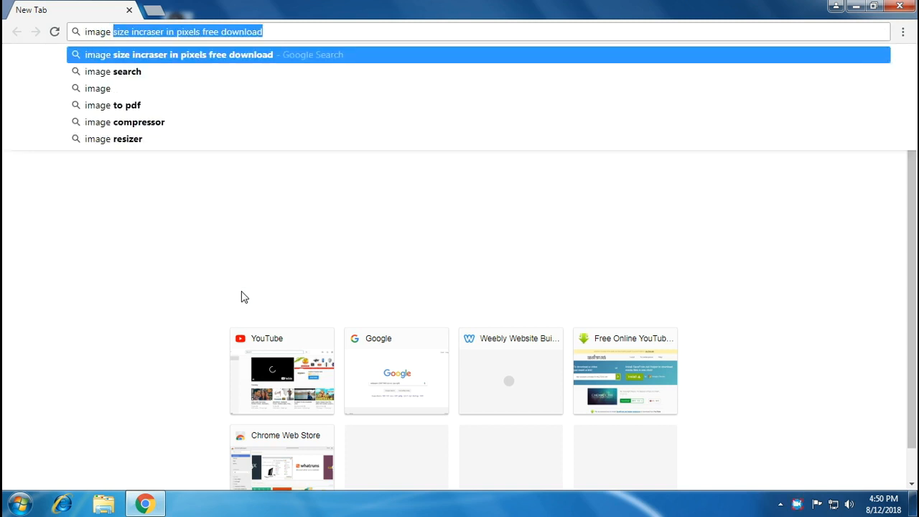
key(End)
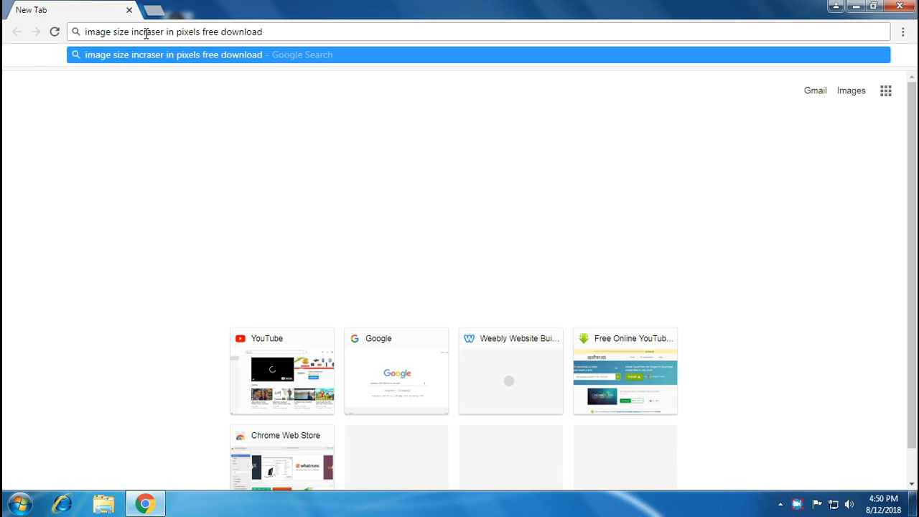
text(e)
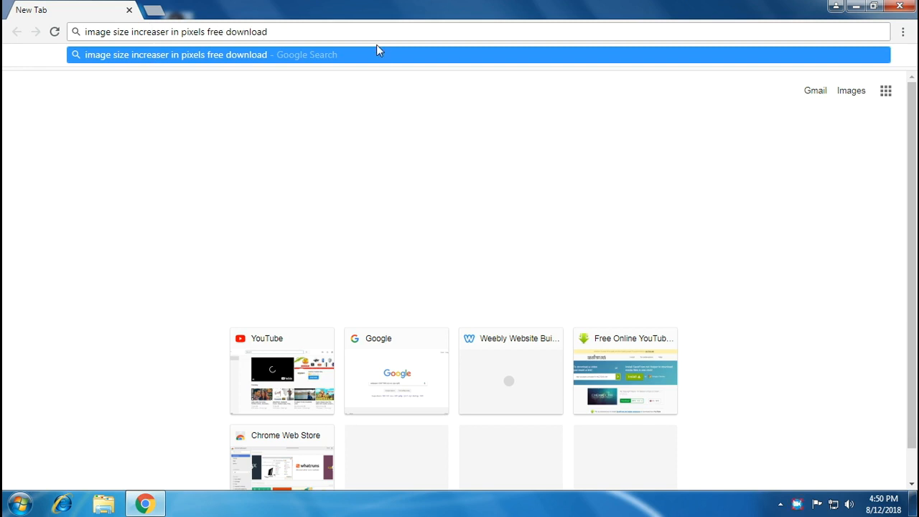
key(Return)
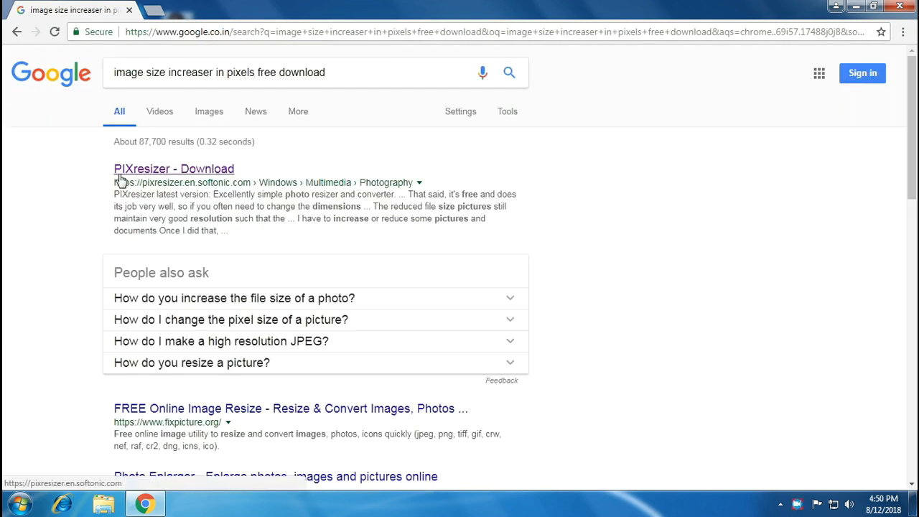
- Open the PIXresizer result on Softonic and download the program through the alternative download from the external server
click(185, 171)
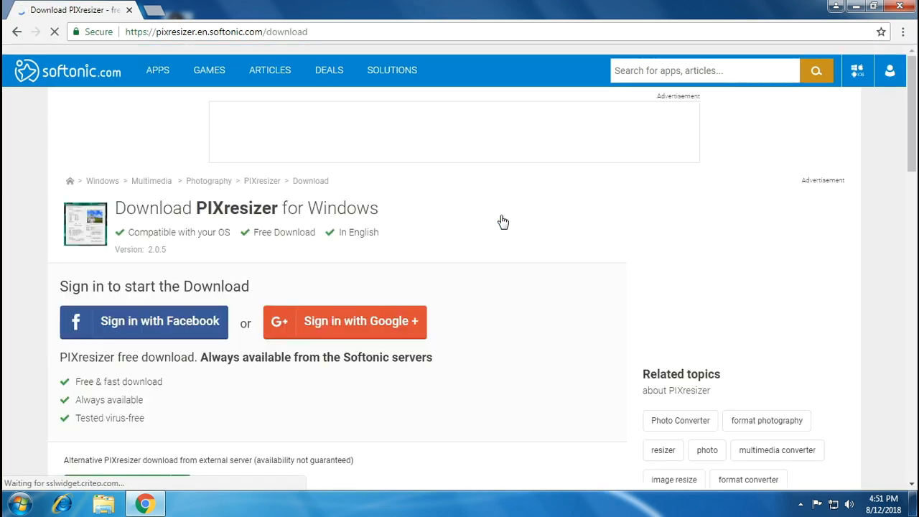
scroll(302, 235, down, 1)
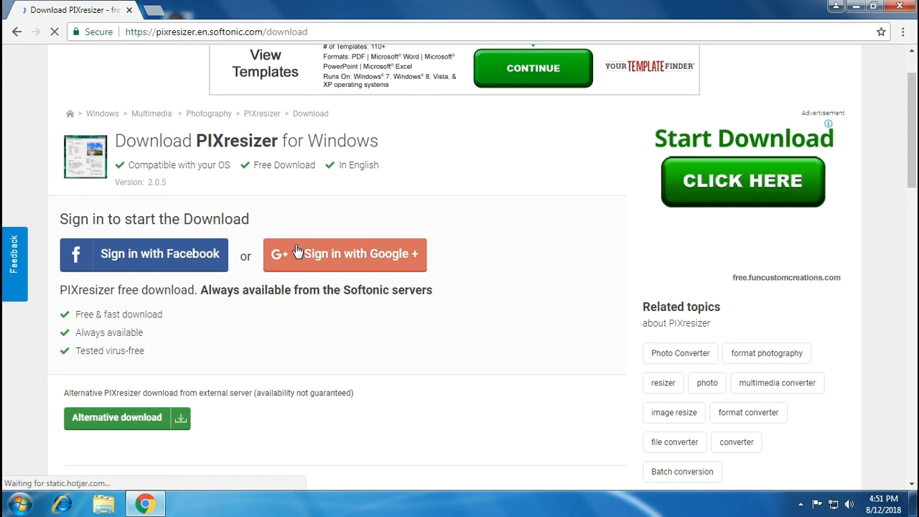
scroll(298, 250, down, 1)
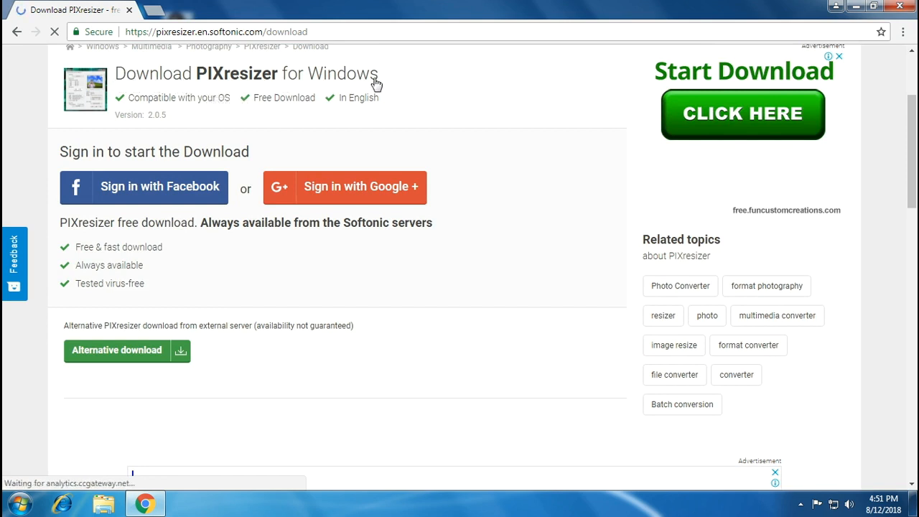
click(89, 351)
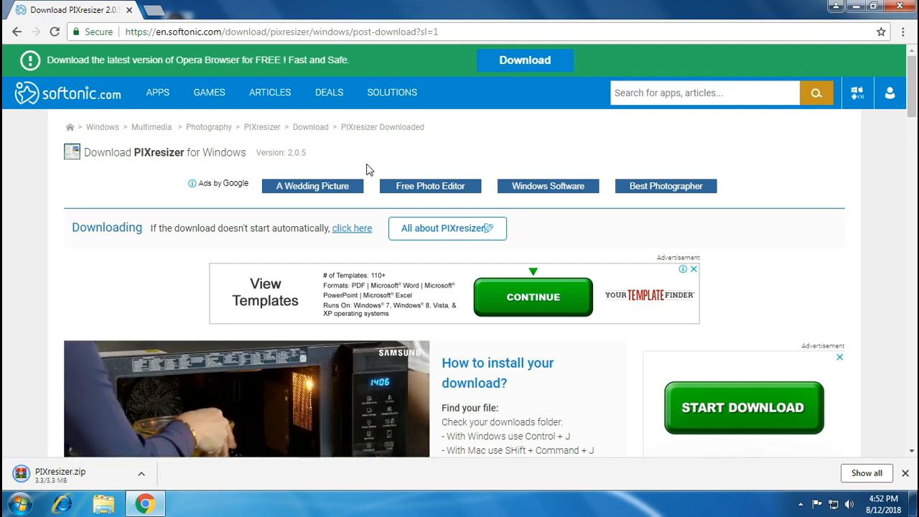
- Close the browser and open the Downloads folder in Windows Explorer
scroll(252, 321, down, 3)
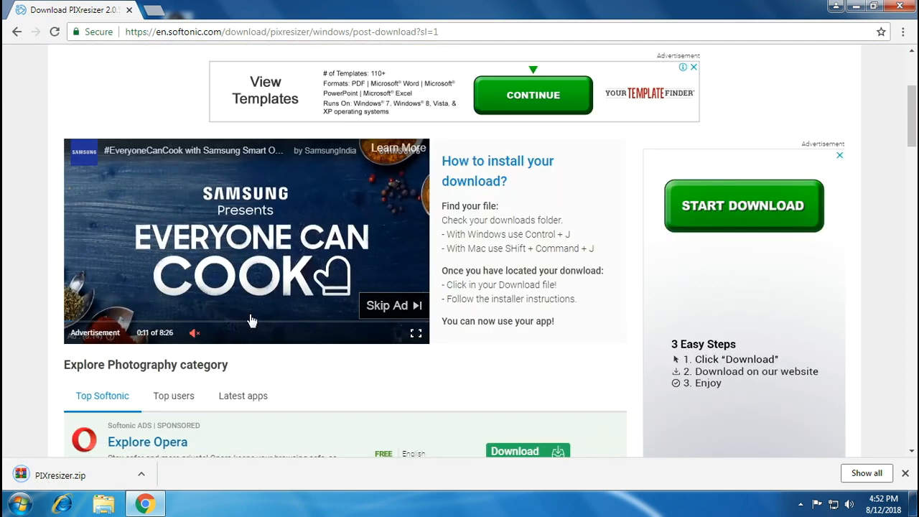
click(901, 7)
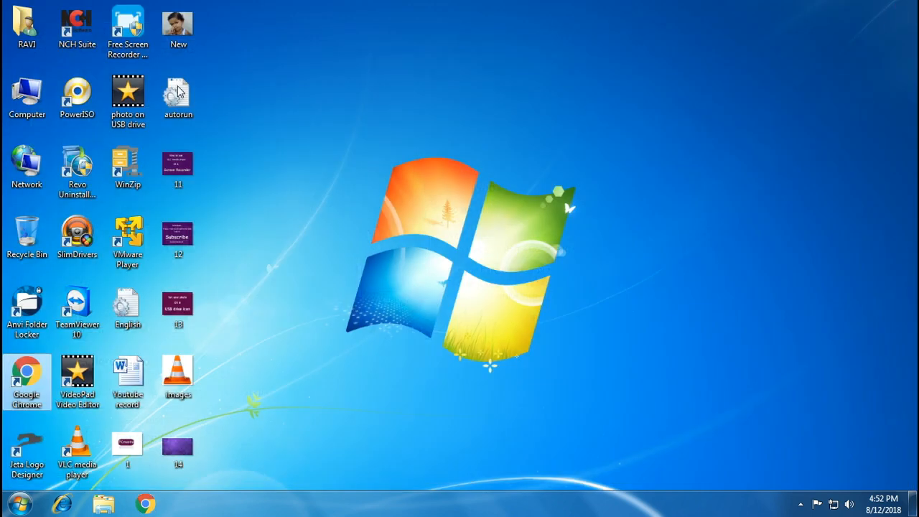
double_click(32, 84)
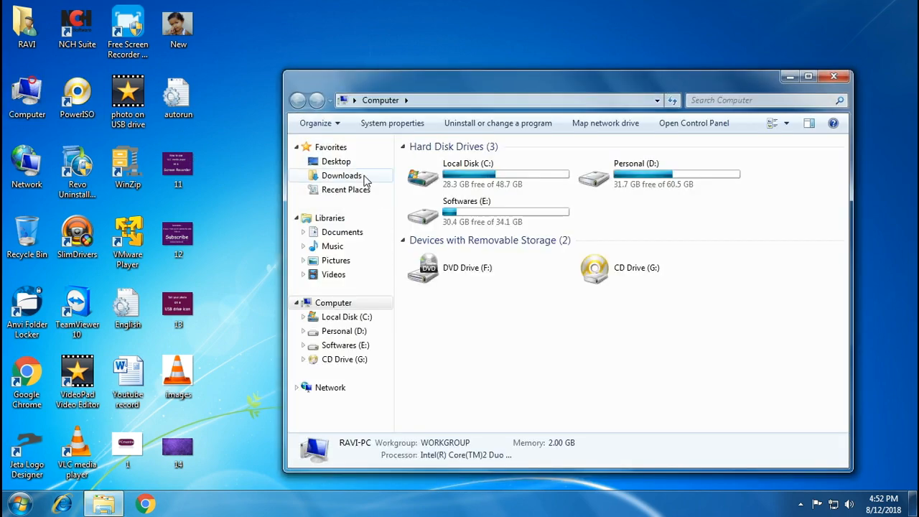
click(363, 178)
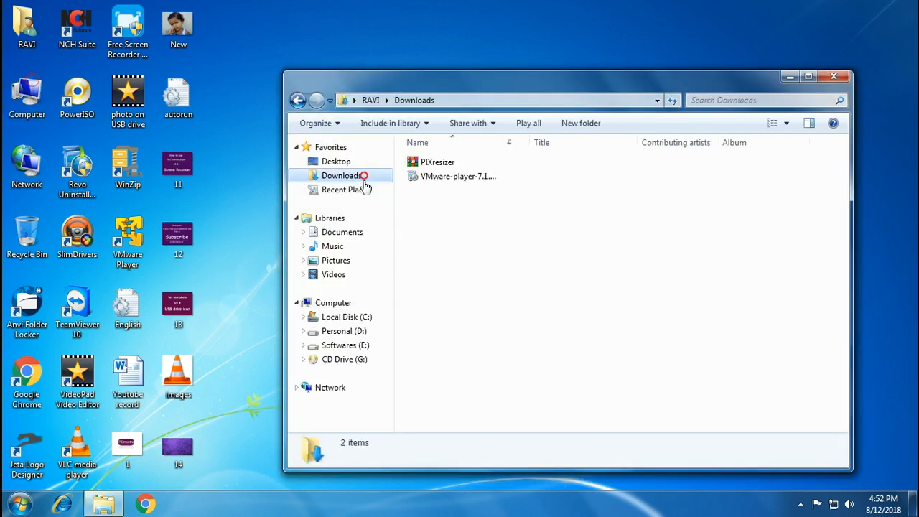
click(435, 168)
right_click(435, 168)
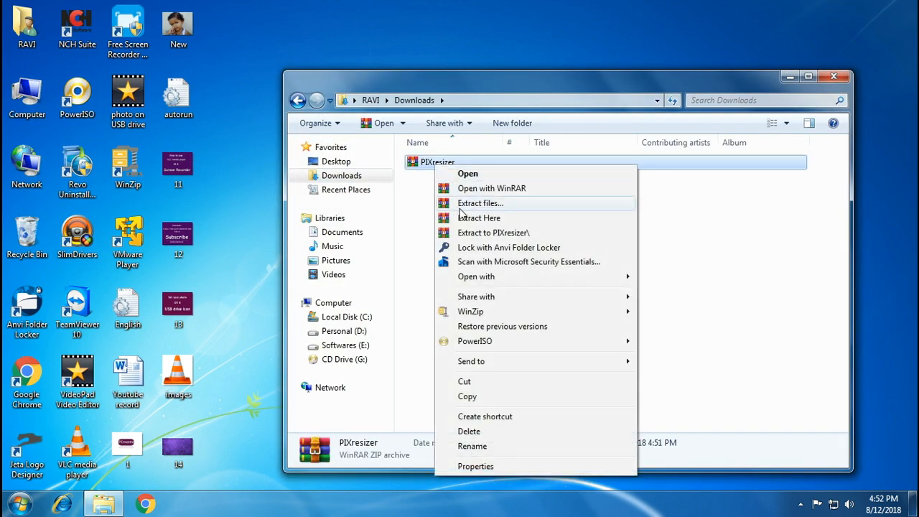
click(463, 206)
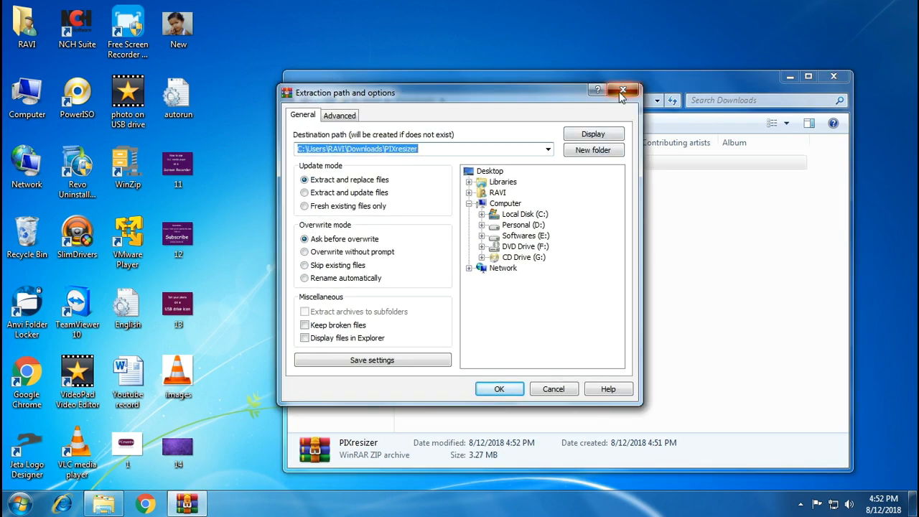
click(622, 91)
- Move the PIXresizer archive from Downloads into the Software-2 folder on the Softwares (E:) drive
right_click(454, 168)
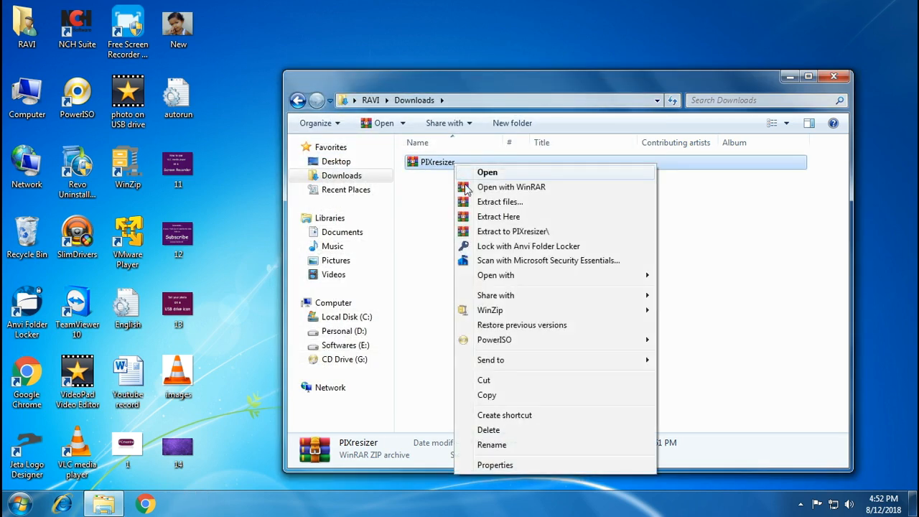
click(481, 381)
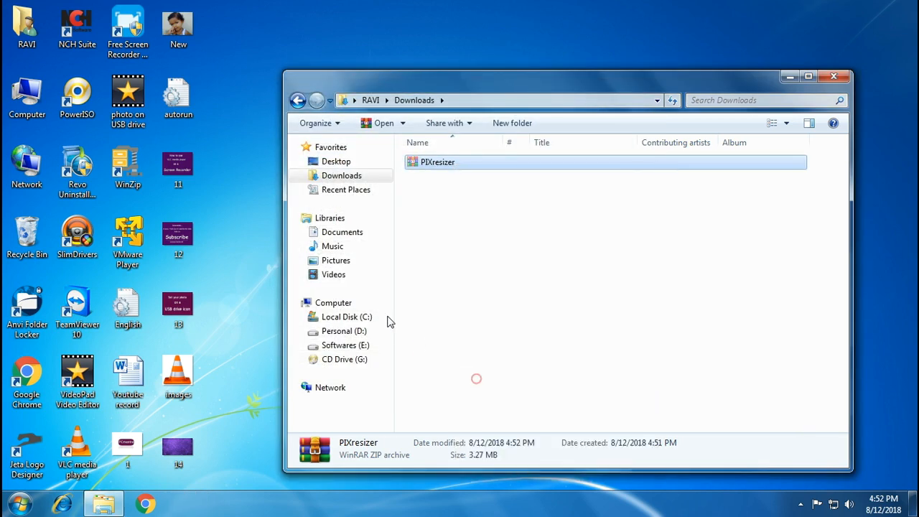
click(342, 346)
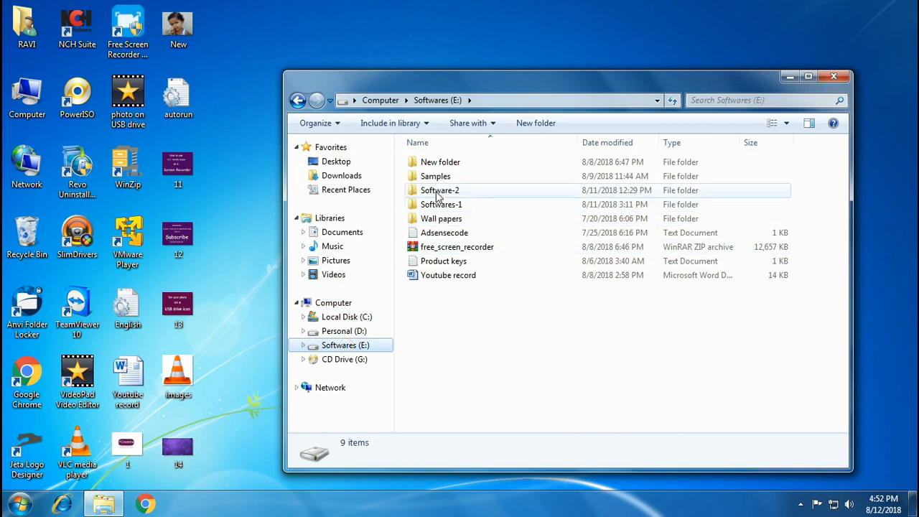
click(436, 191)
click(436, 192)
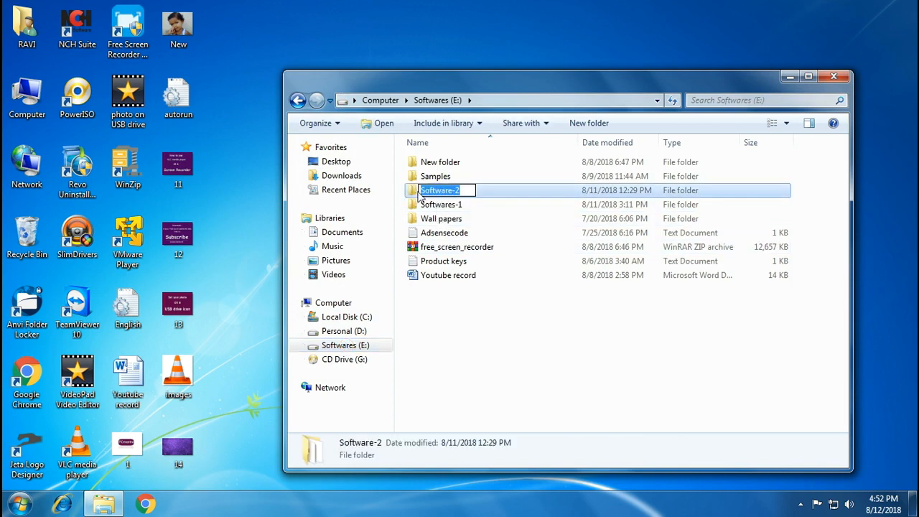
double_click(436, 192)
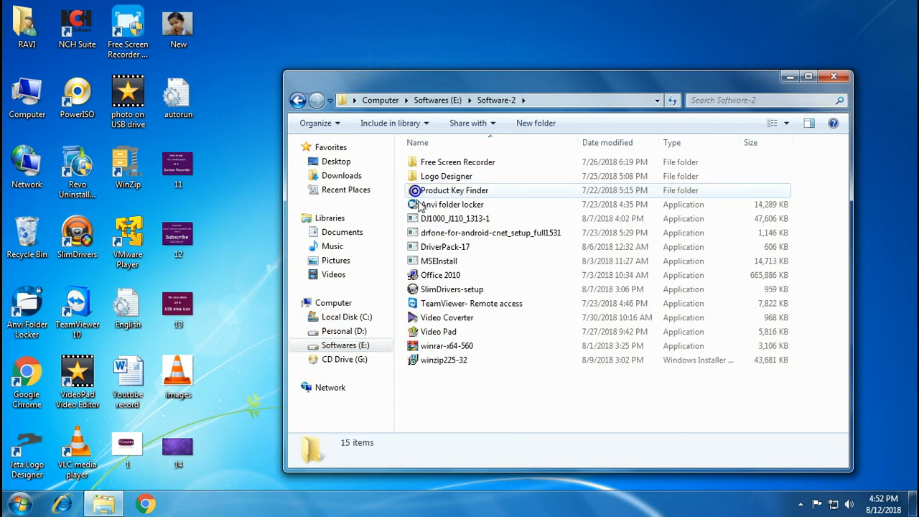
right_click(423, 387)
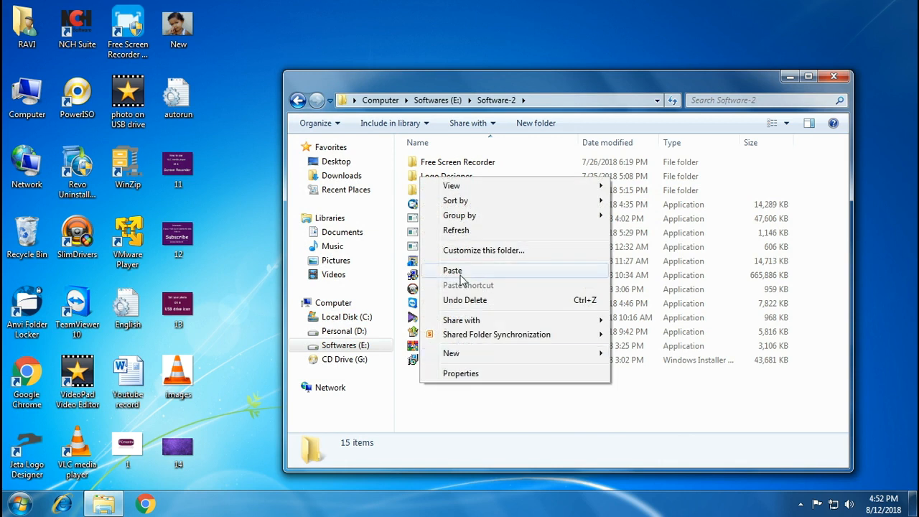
click(459, 272)
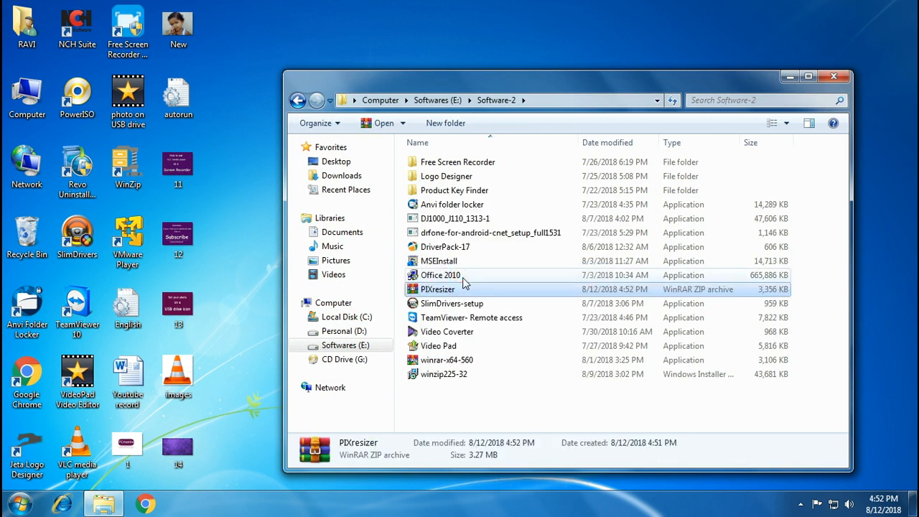
- Create a new folder inside Software-2 and keep its default name
click(420, 400)
right_click(419, 394)
mouse_move(450, 366)
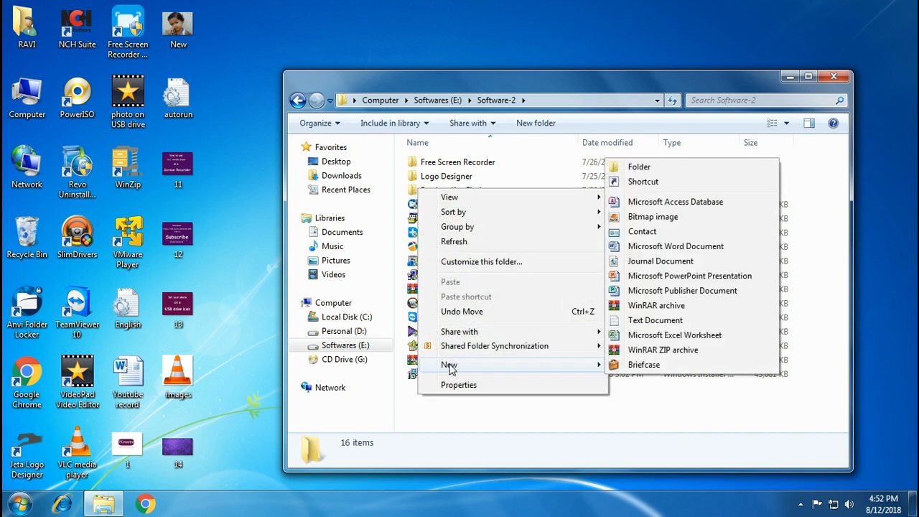
click(627, 167)
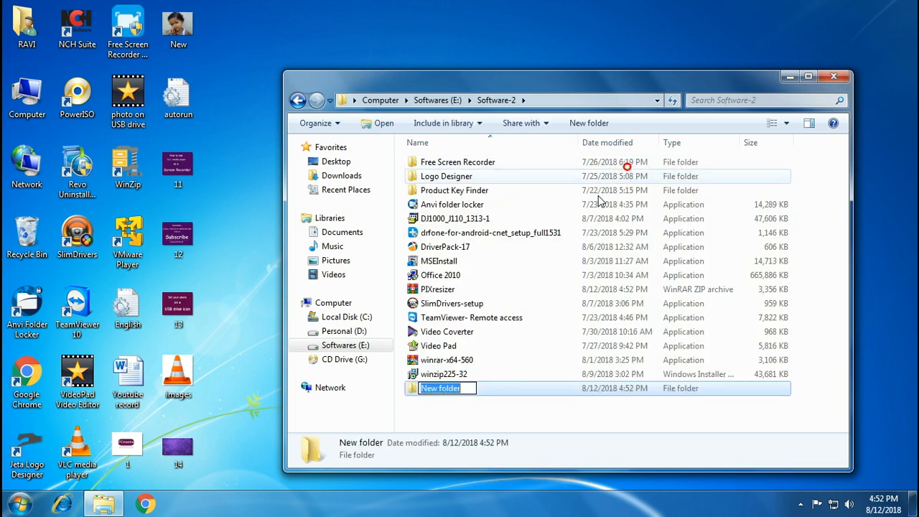
click(451, 411)
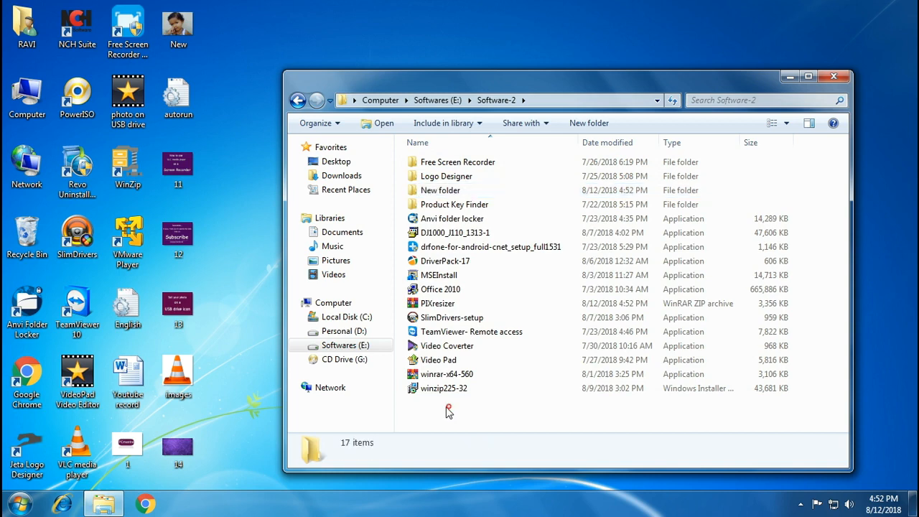
- Extract the PIXresizer archive with WinRAR into New folder under Software-2 on the E: drive
click(431, 305)
right_click(431, 304)
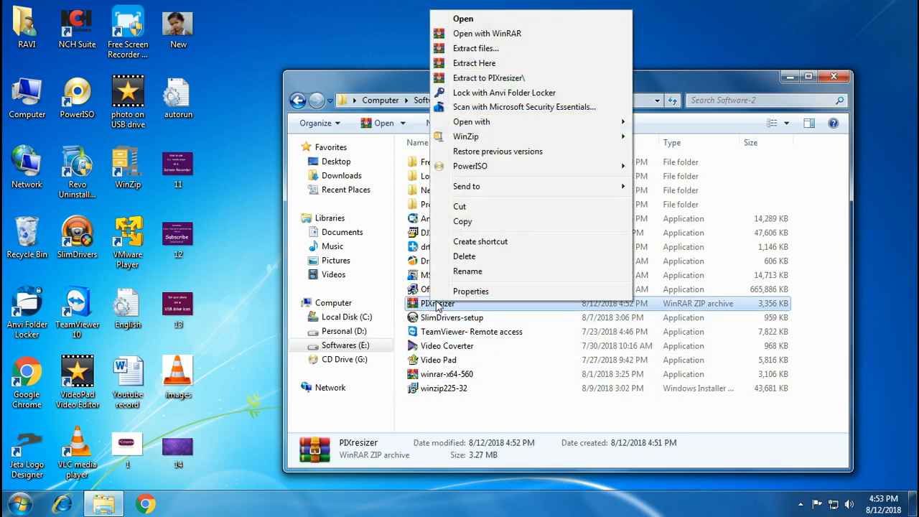
click(494, 49)
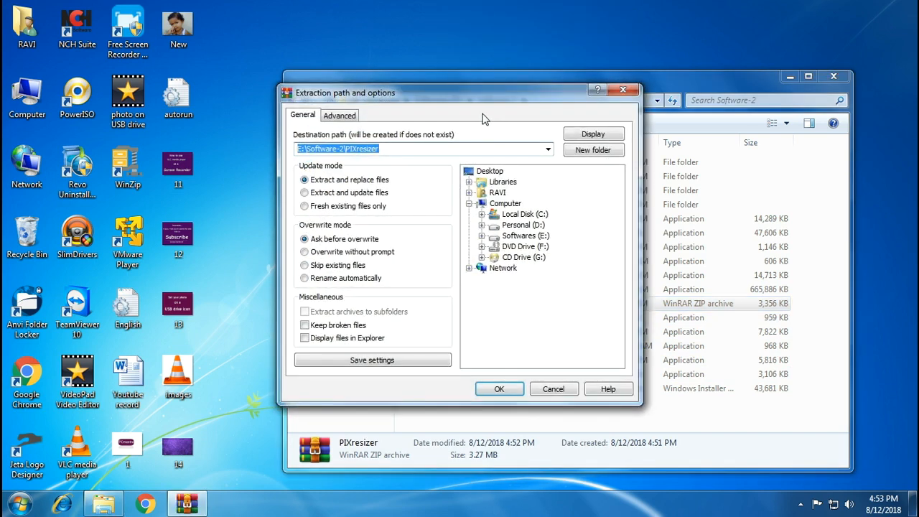
drag(479, 93, 189, 120)
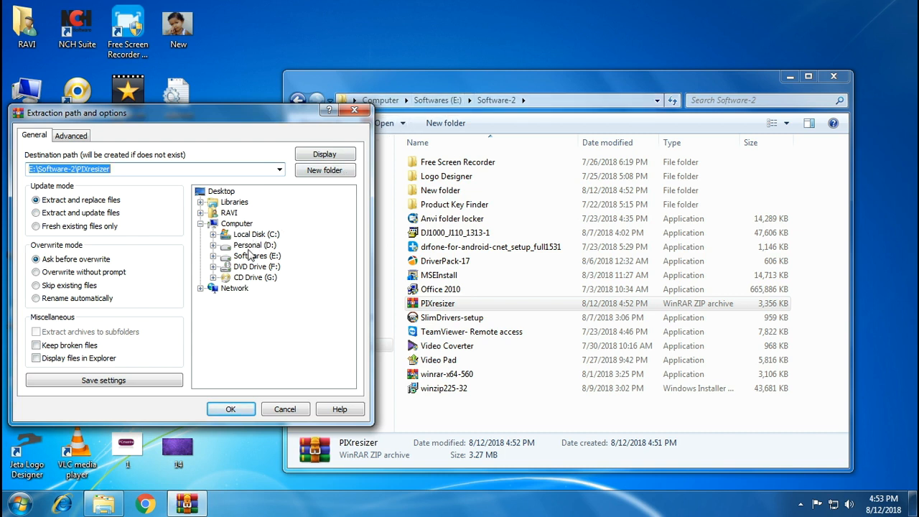
click(212, 257)
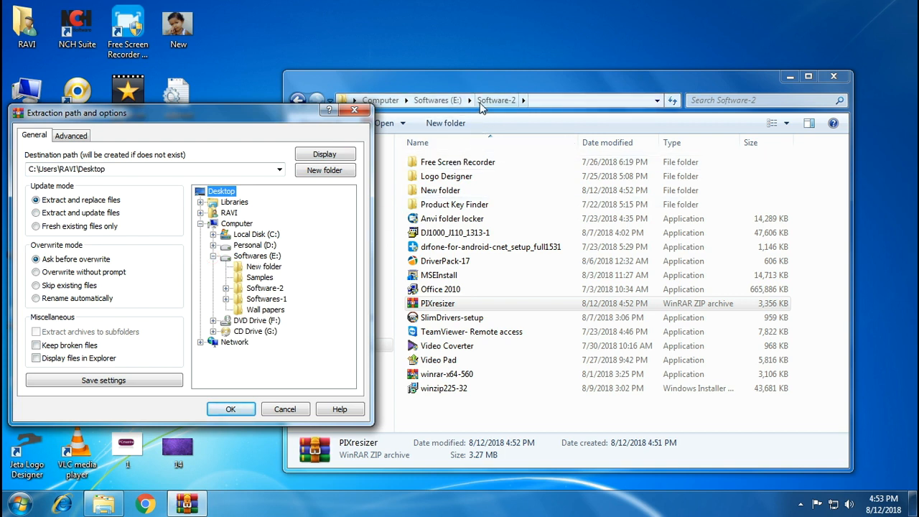
click(226, 288)
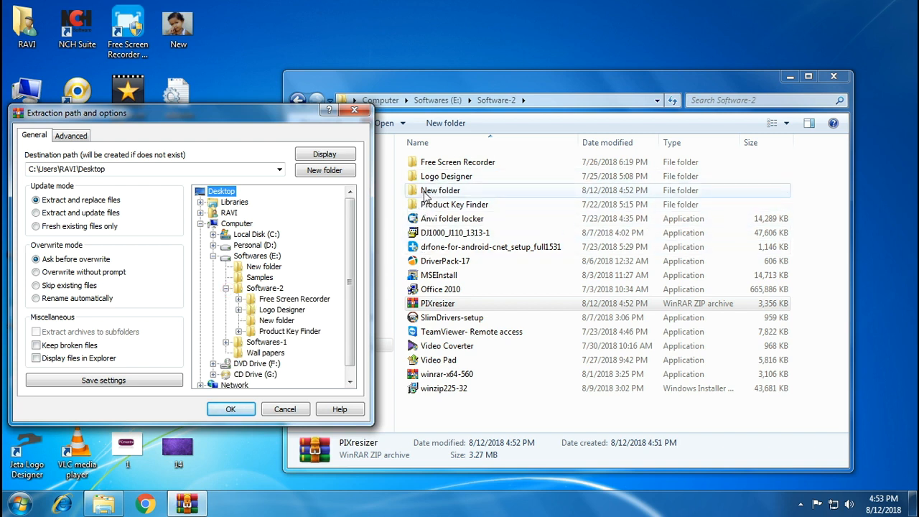
click(279, 321)
click(233, 409)
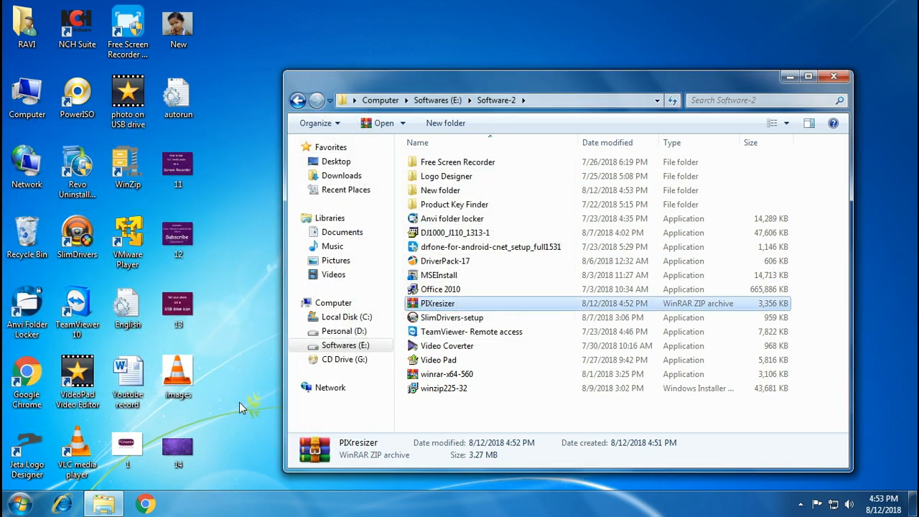
- Run the extracted PIXresizer setup from New folder as administrator and continue past the wizard's welcome page
double_click(437, 193)
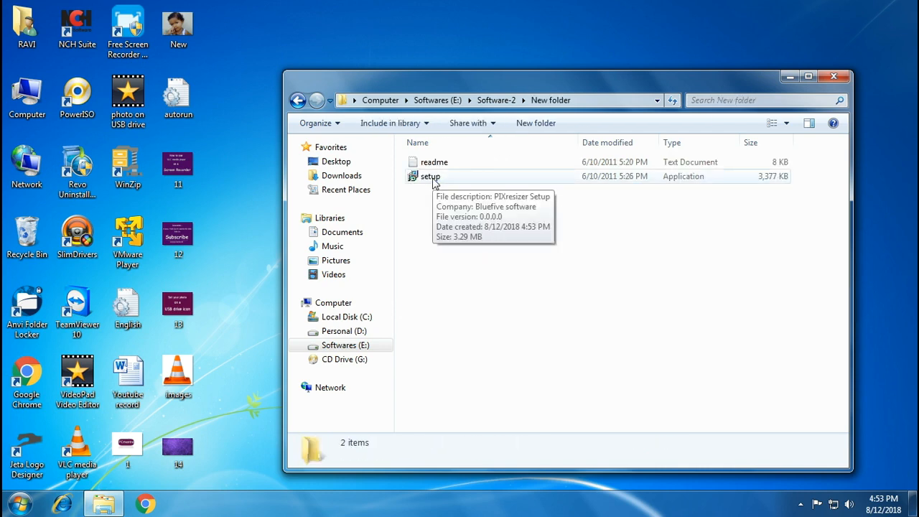
click(434, 180)
right_click(434, 180)
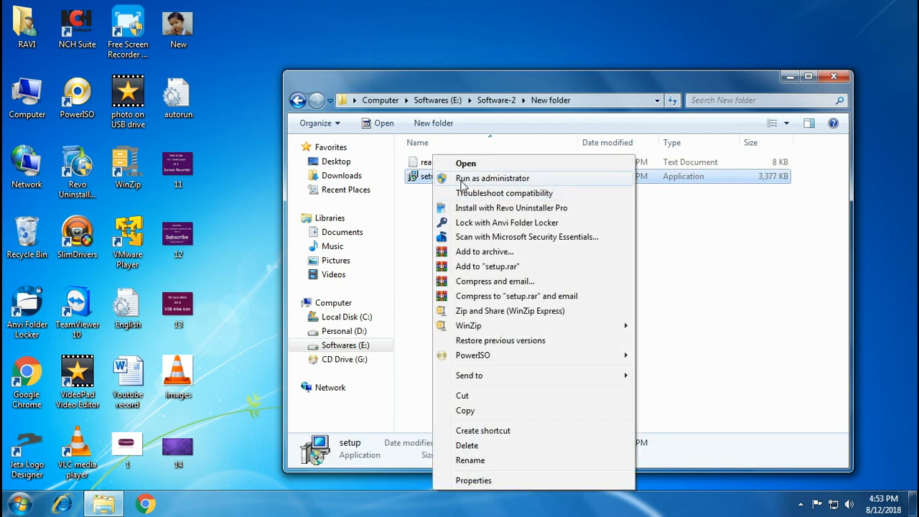
click(463, 180)
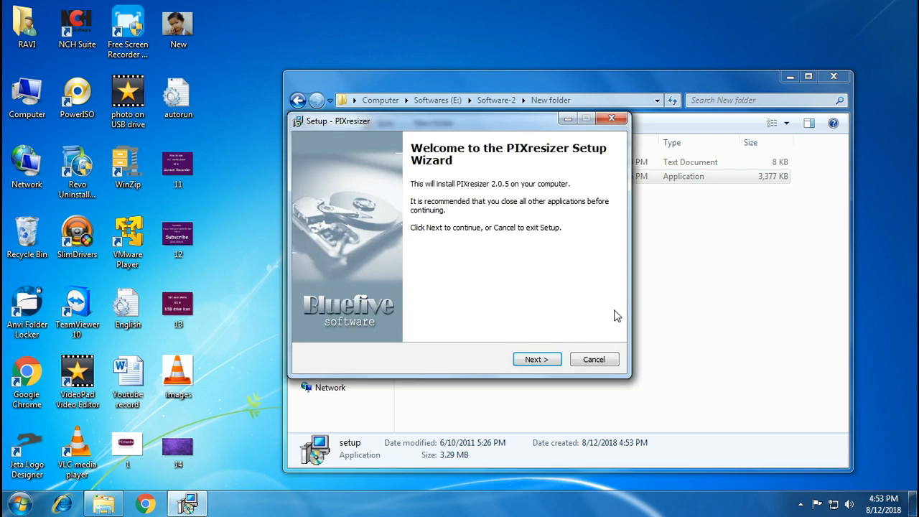
click(548, 359)
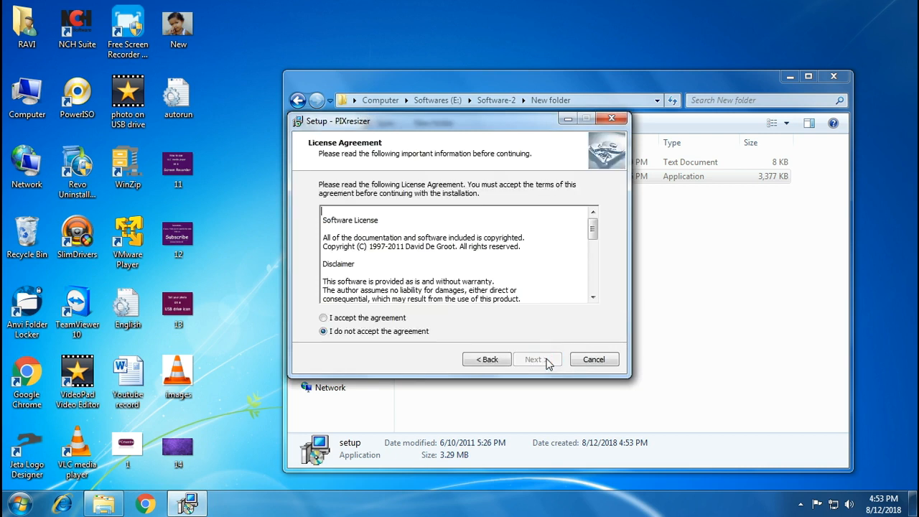
- Accept the license agreement and install PIXresizer to C:\Program Files (x86)\PIXresizer with a desktop icon
click(324, 318)
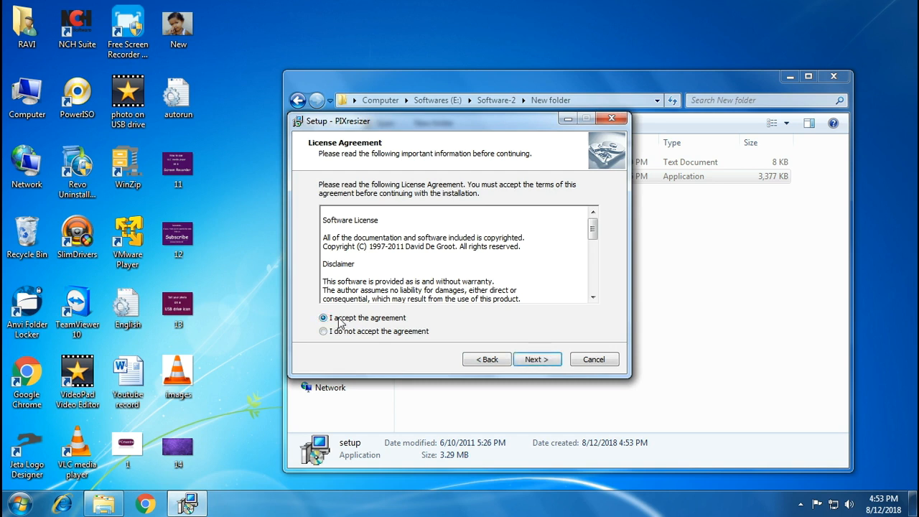
click(535, 359)
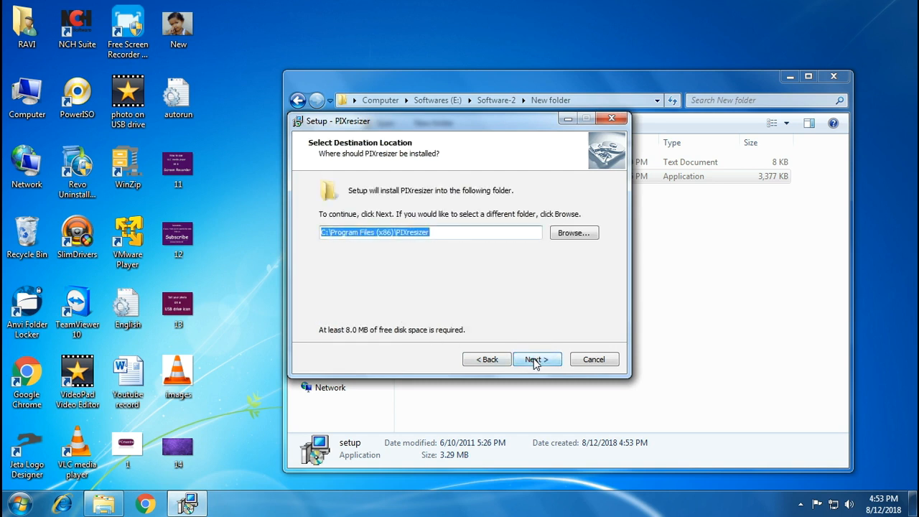
click(535, 359)
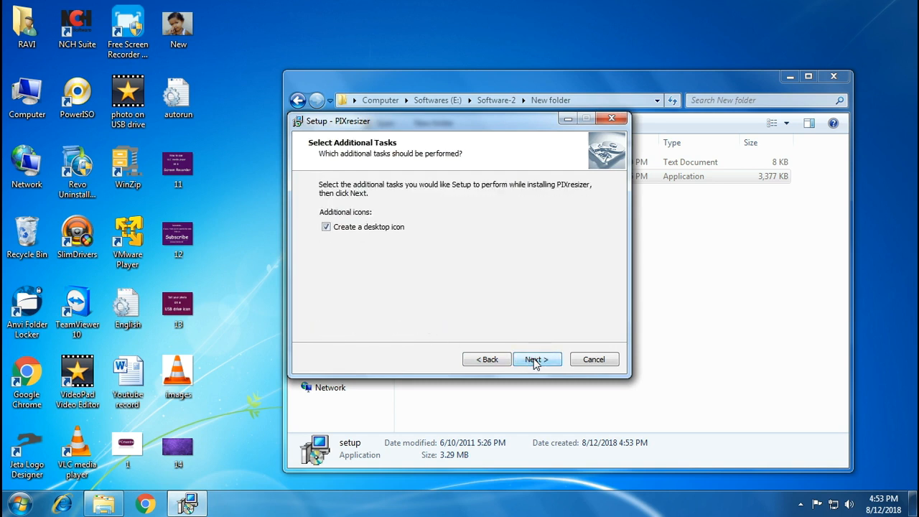
click(535, 359)
click(535, 359)
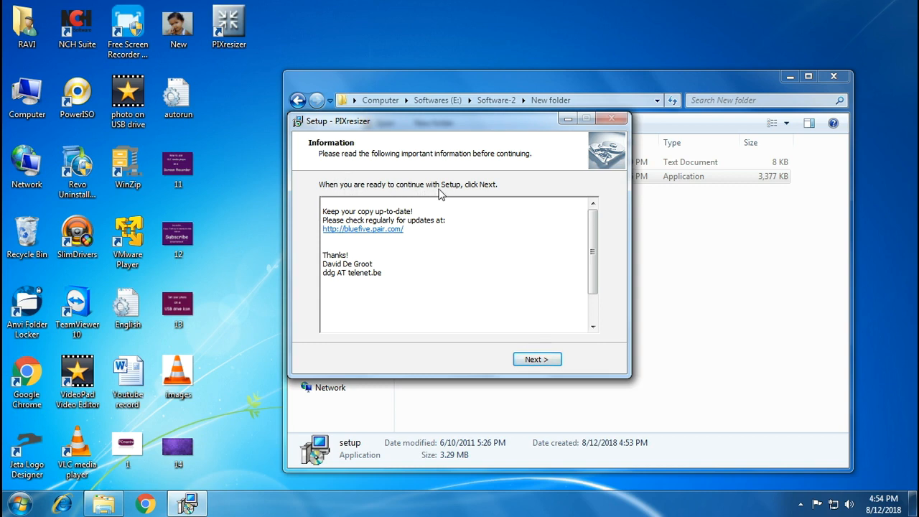
- Finish the setup wizard and close the readme and New folder windows
click(528, 360)
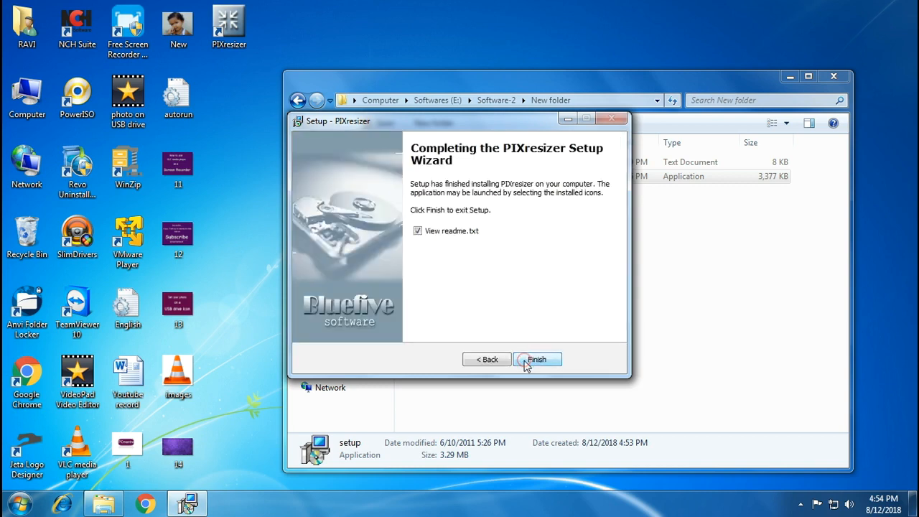
click(526, 361)
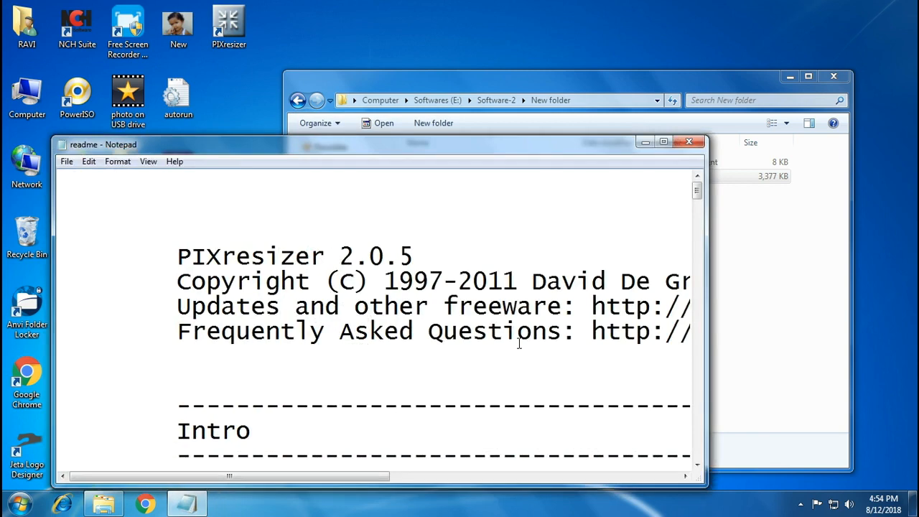
click(688, 143)
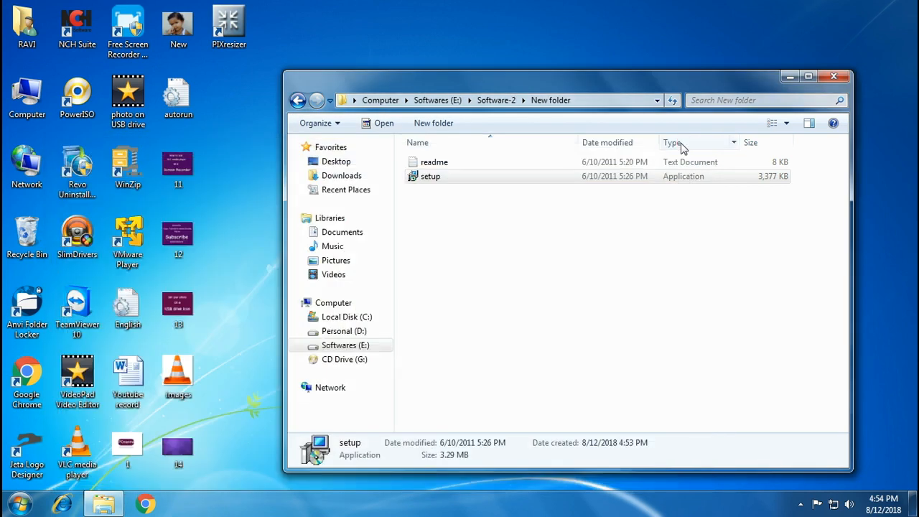
click(827, 79)
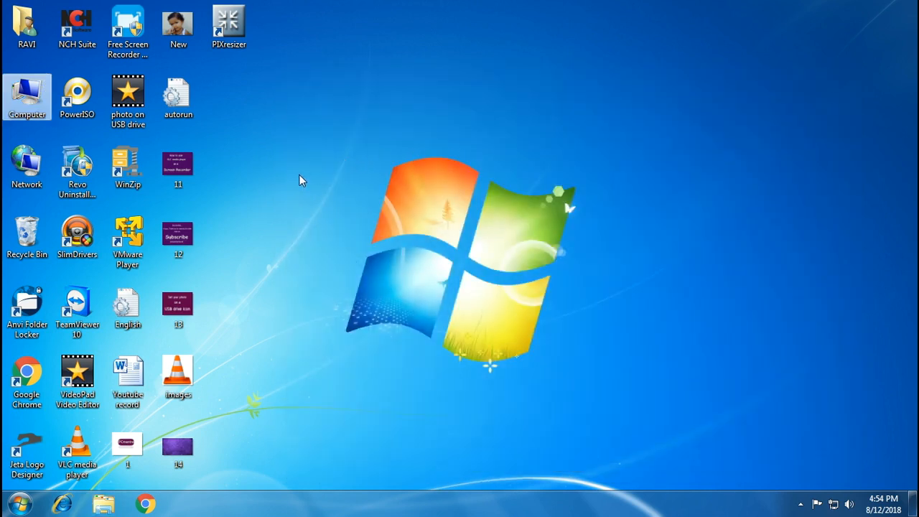
- Refresh the desktop twice
right_click(301, 181)
click(316, 210)
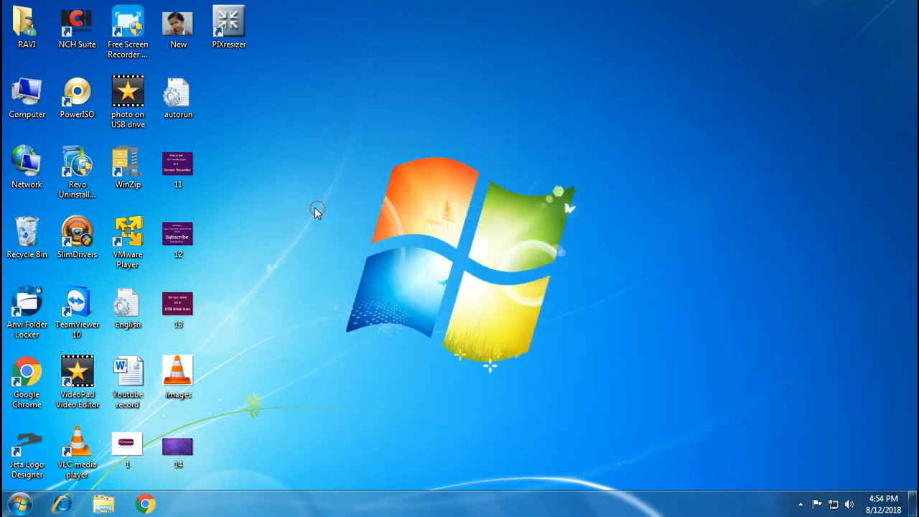
right_click(316, 211)
click(329, 248)
- Launch PIXresizer, switch to working with one file and start loading a picture
double_click(230, 25)
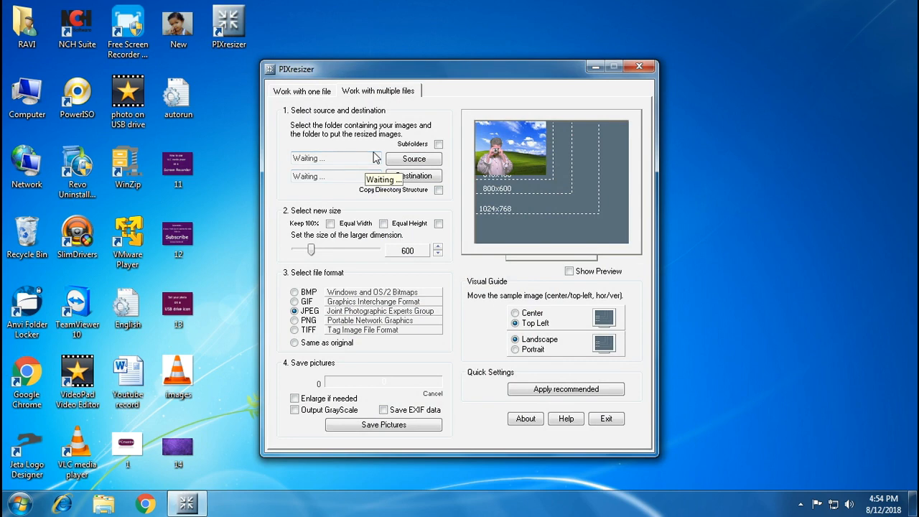
click(324, 92)
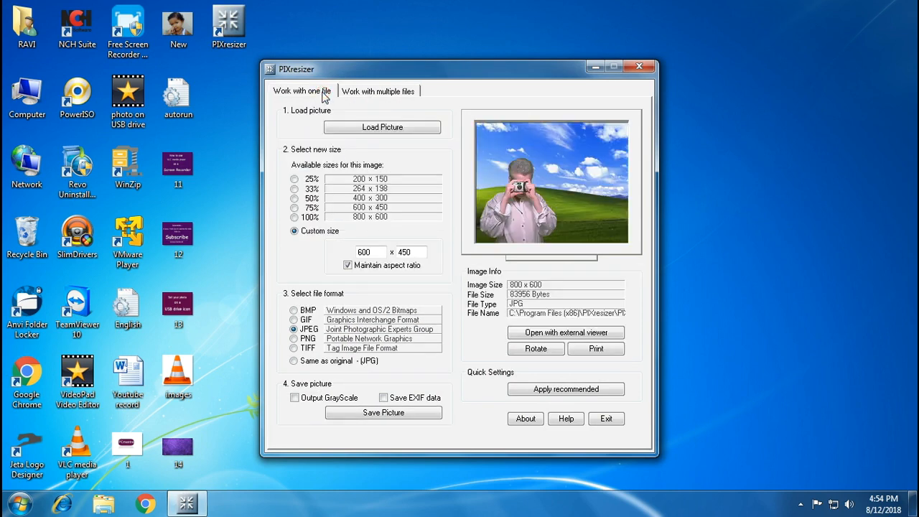
click(349, 130)
click(350, 131)
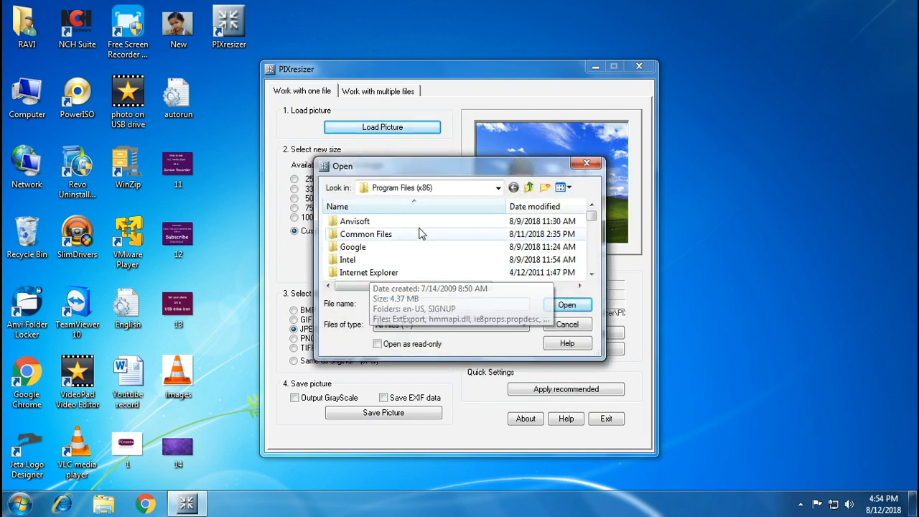
- Browse from the Desktop through Libraries to the Pictures library in the picture loading dialog
click(498, 188)
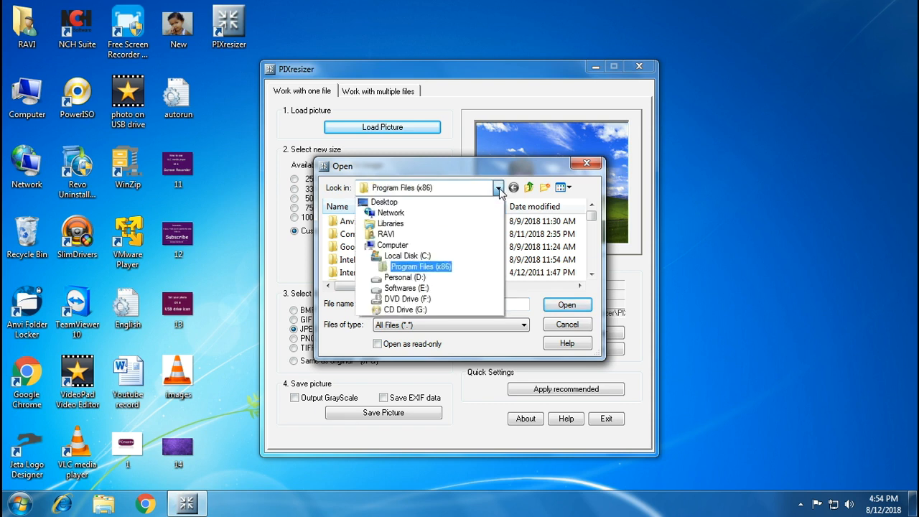
click(390, 203)
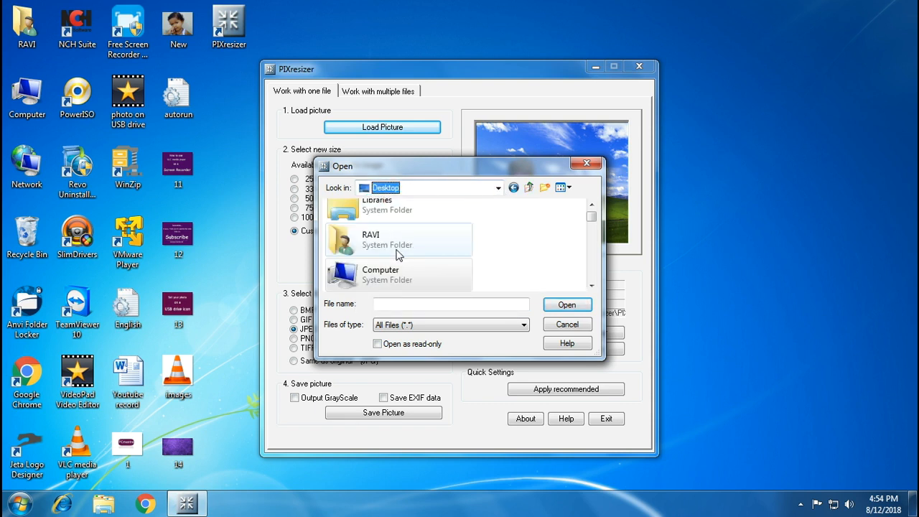
click(589, 217)
drag(589, 219, 592, 246)
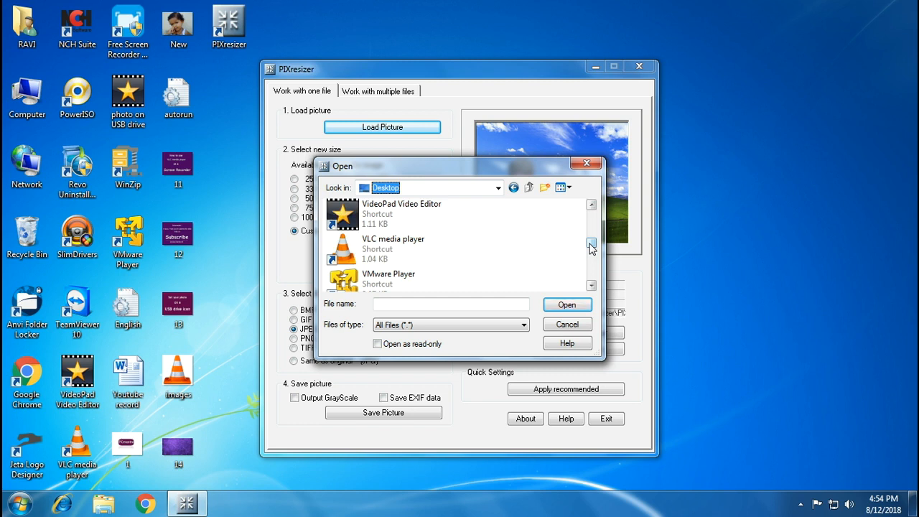
drag(590, 246, 590, 217)
click(382, 225)
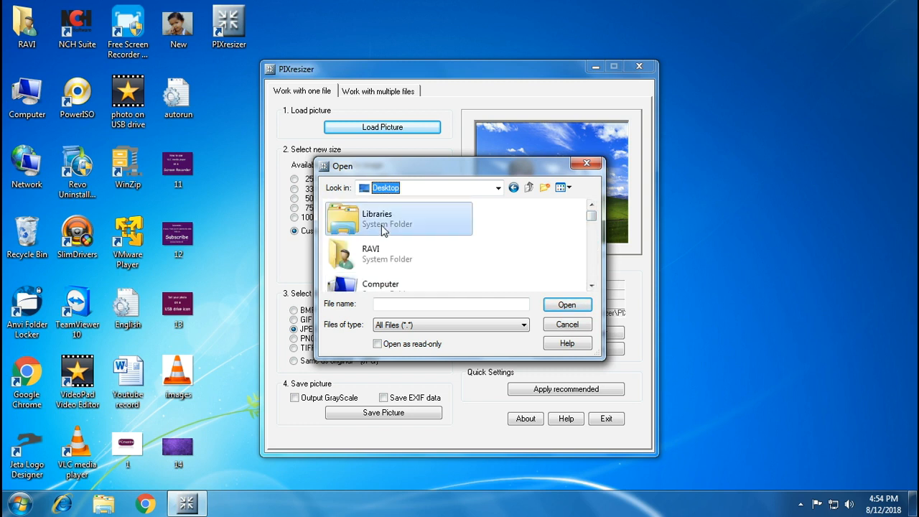
click(562, 308)
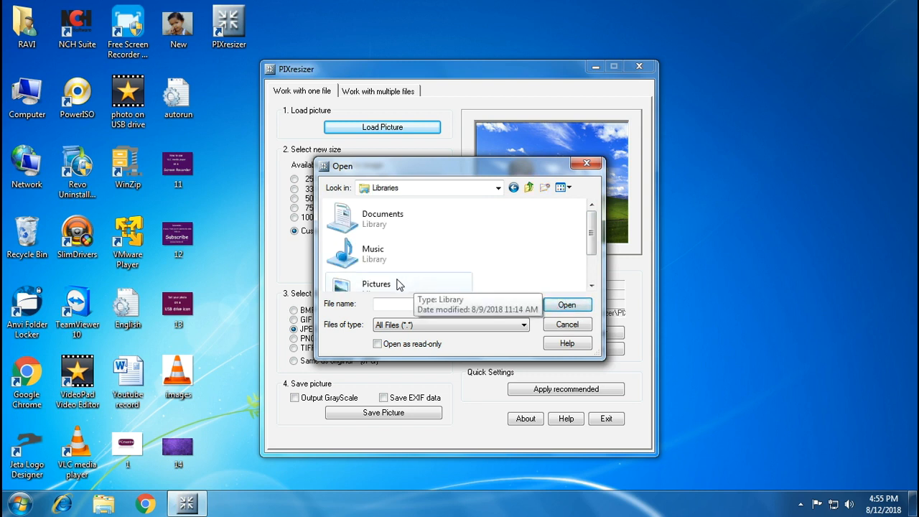
click(395, 285)
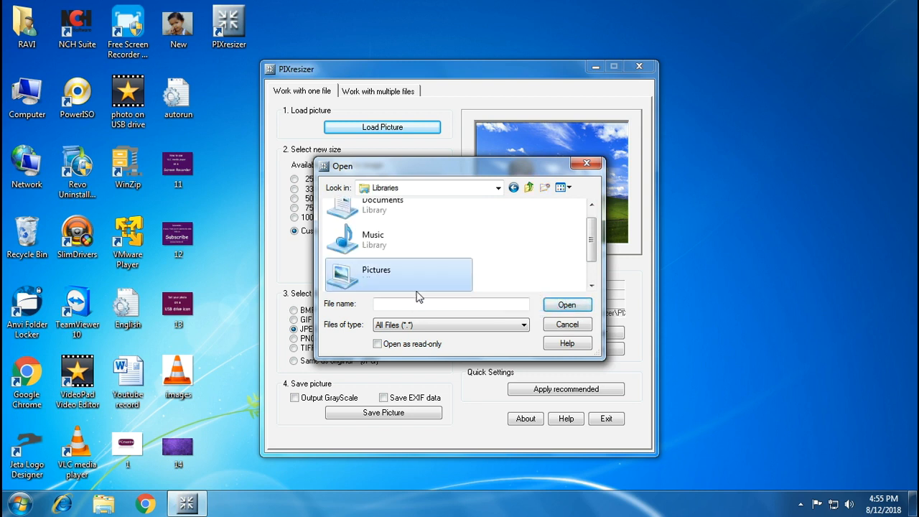
click(547, 308)
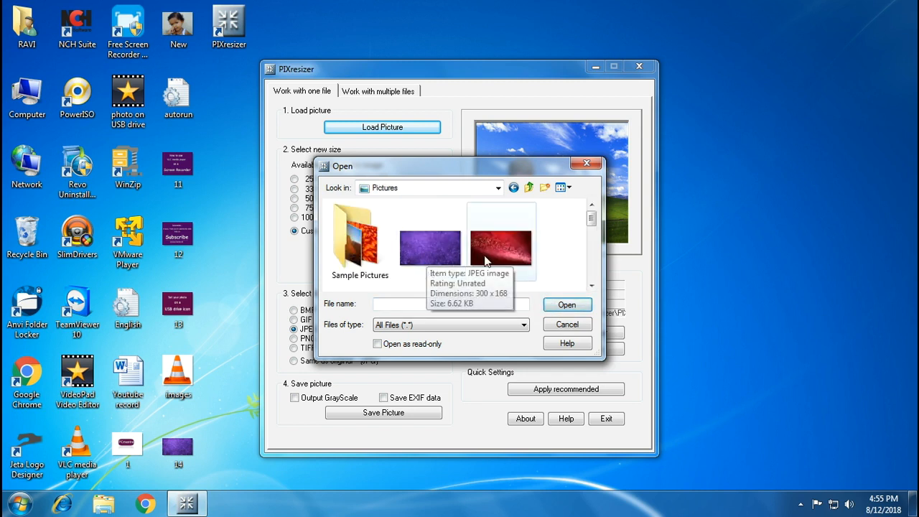
- Load picture 23 from the Pictures library
drag(592, 220, 594, 255)
click(592, 243)
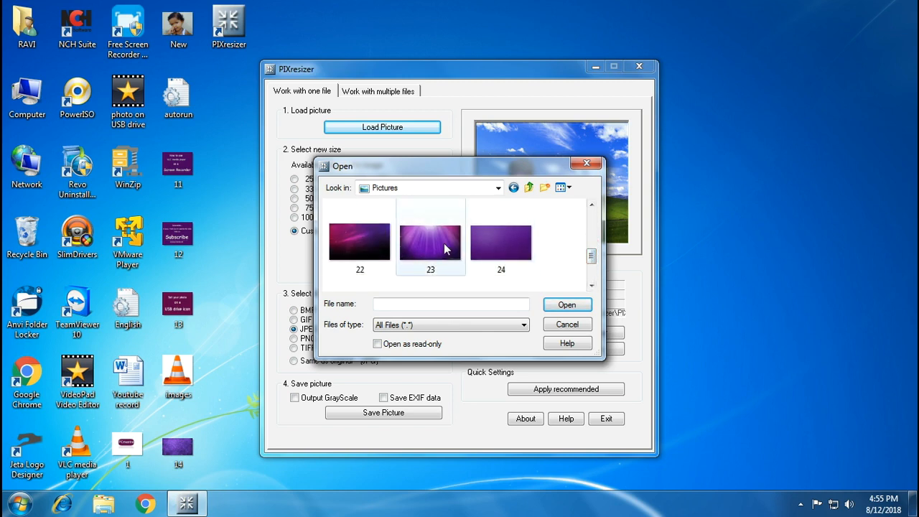
click(446, 244)
click(560, 306)
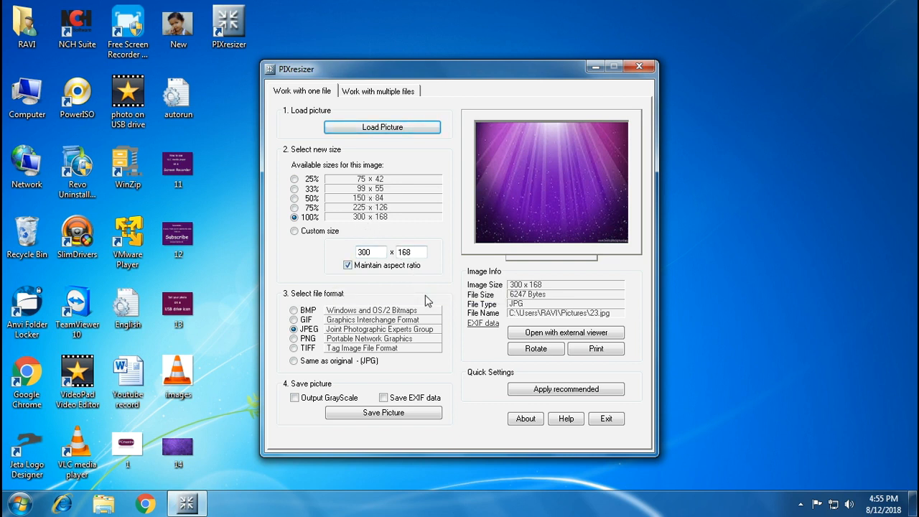
- Select the 100% size and set the file format to Same as original, with grayscale output off
click(294, 231)
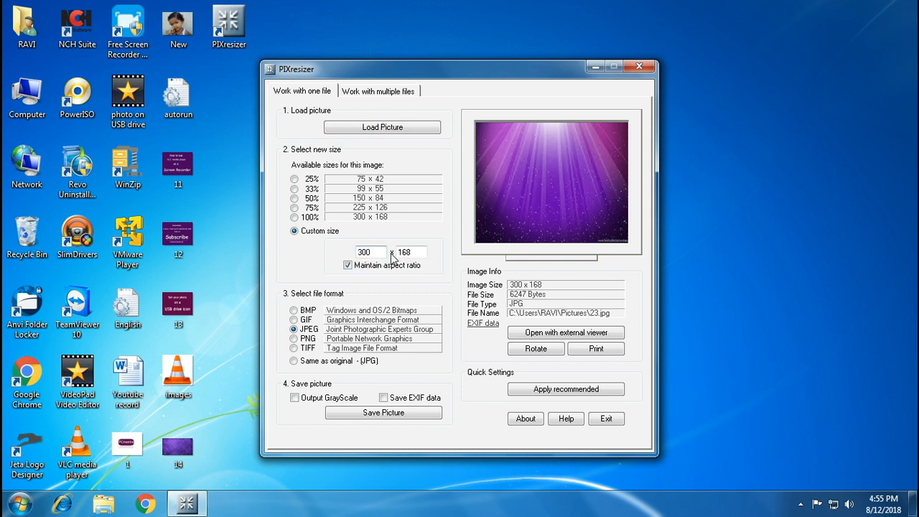
click(294, 218)
mouse_move(357, 266)
click(295, 361)
click(295, 399)
click(295, 398)
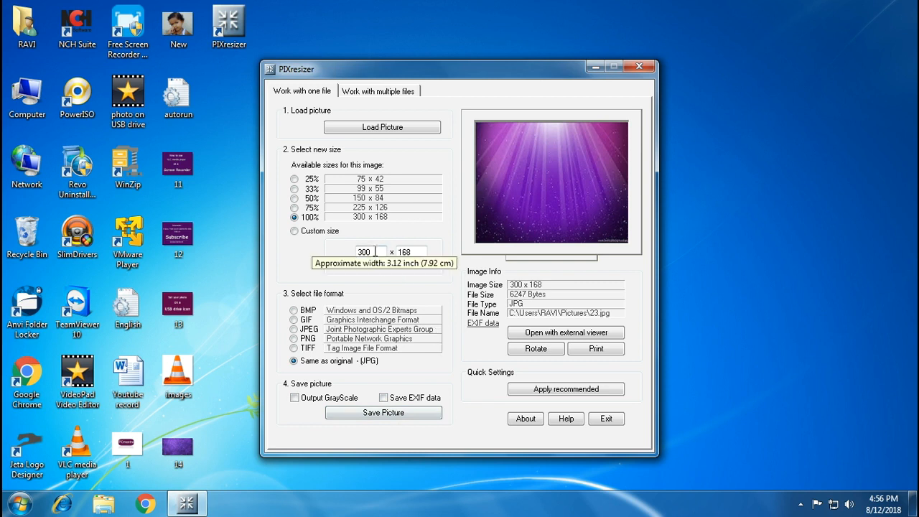
- Set a custom size of 2571 x 1440 pixels for the picture with the aspect ratio maintained
click(295, 230)
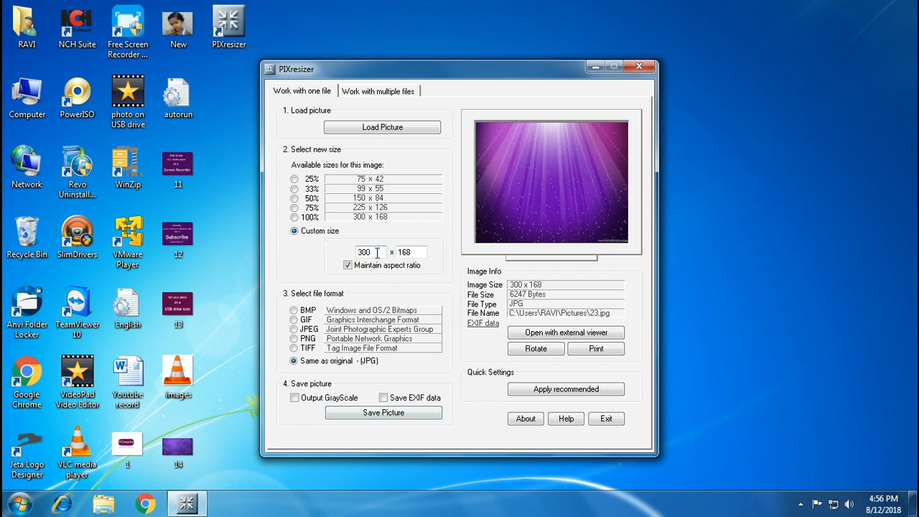
click(377, 253)
key(BackSpace)
key(BackSpace)
text(25)
click(418, 254)
- Save the resized picture to the Desktop as 100 and exit the program
click(408, 414)
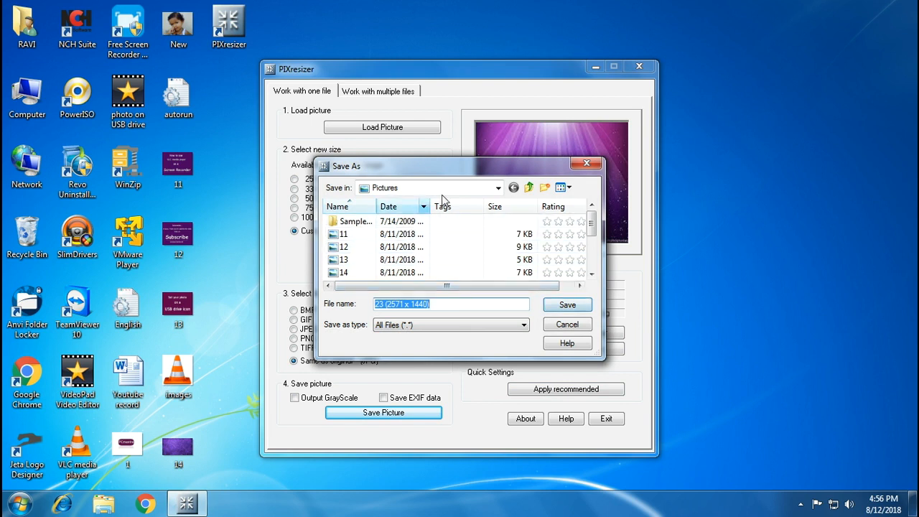
click(497, 188)
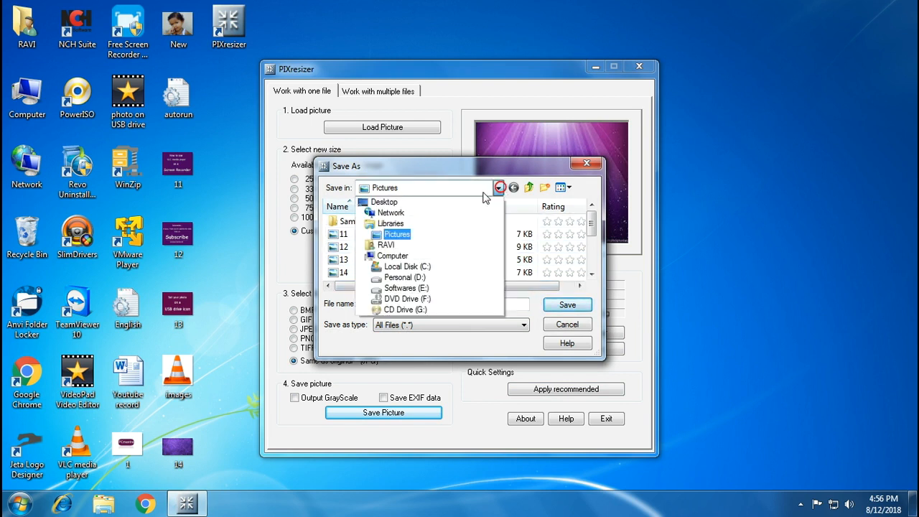
click(385, 202)
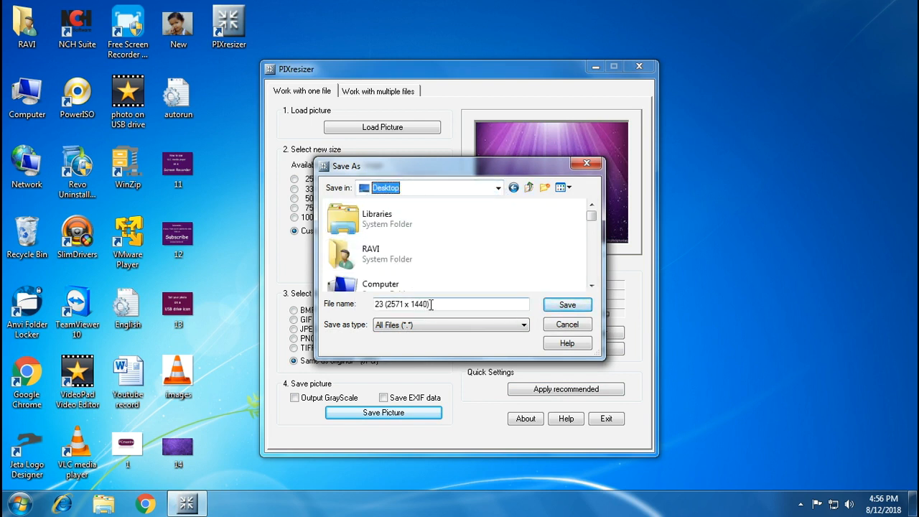
drag(431, 304, 363, 312)
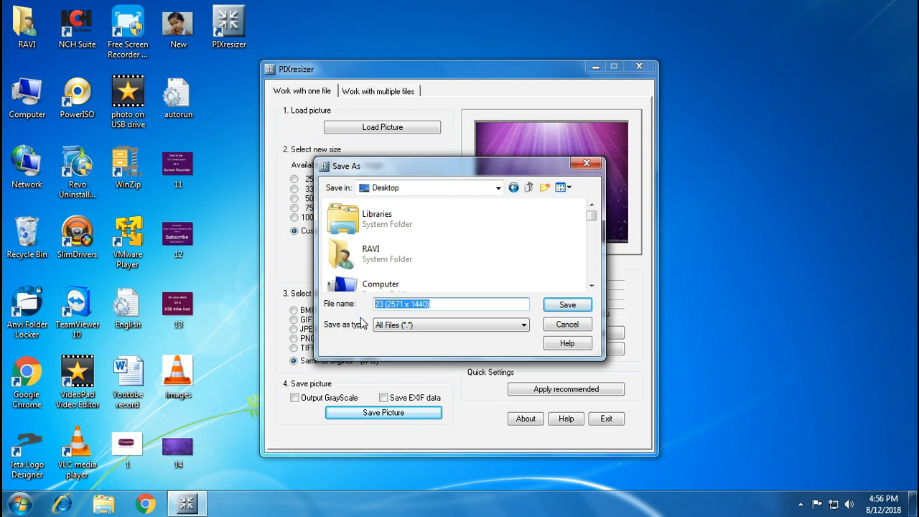
key(BackSpace)
text(1)
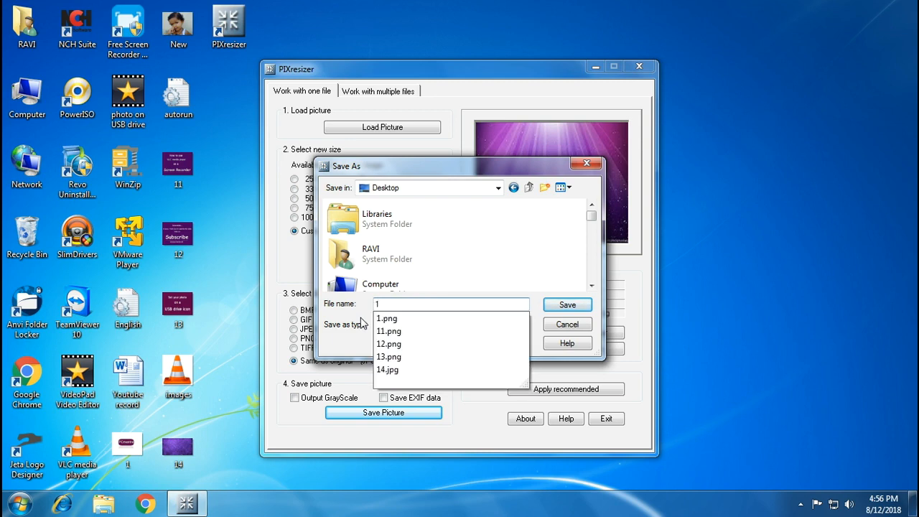
text(00)
click(557, 306)
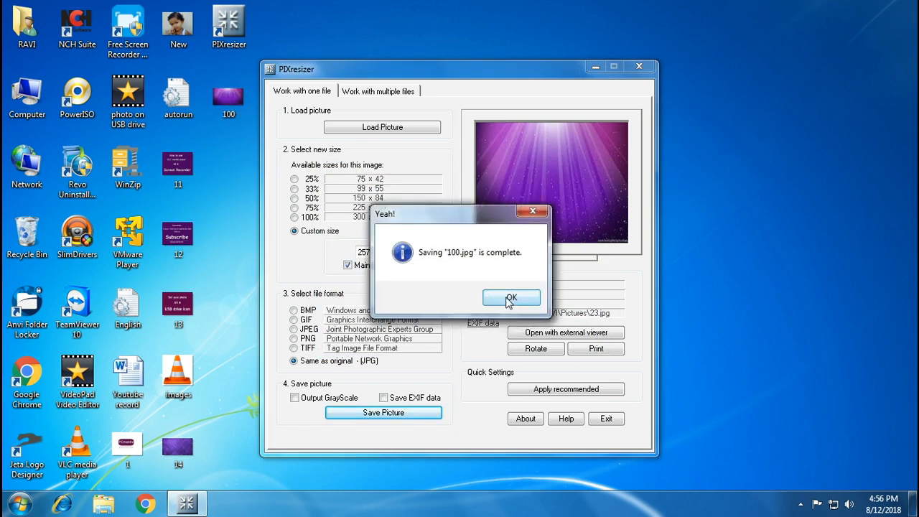
click(509, 299)
click(604, 420)
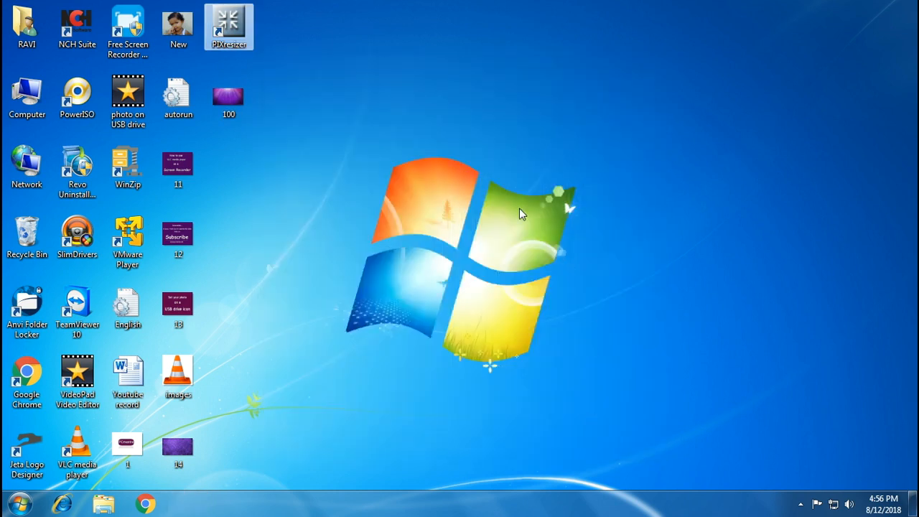